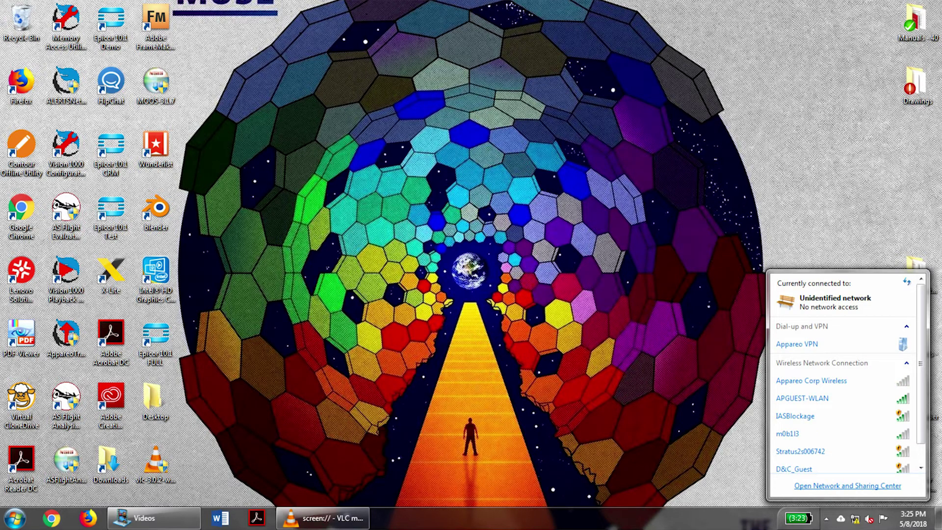
From Network and Sharing Center's adapter list, open the wired Local Area Connection's Properties.
key(Tab)
key(Return)
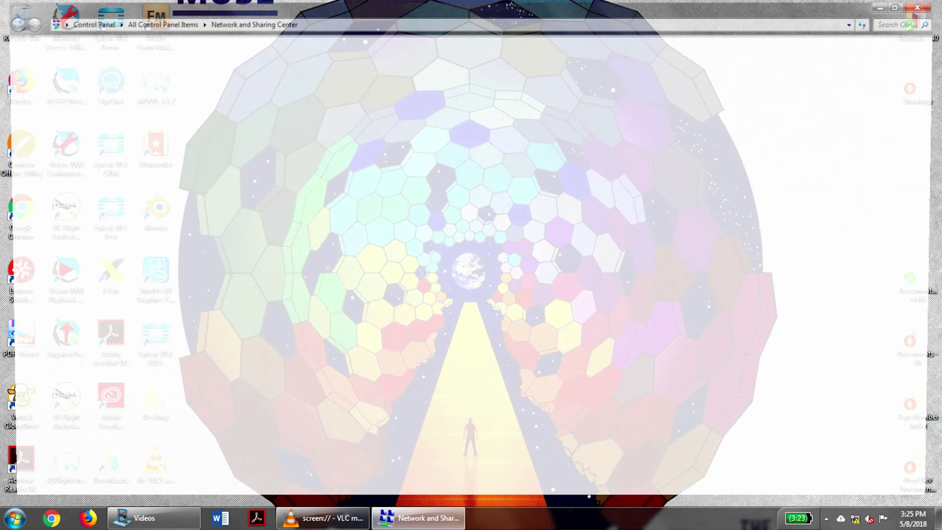
key(Tab)
key(Tab)
key(Return)
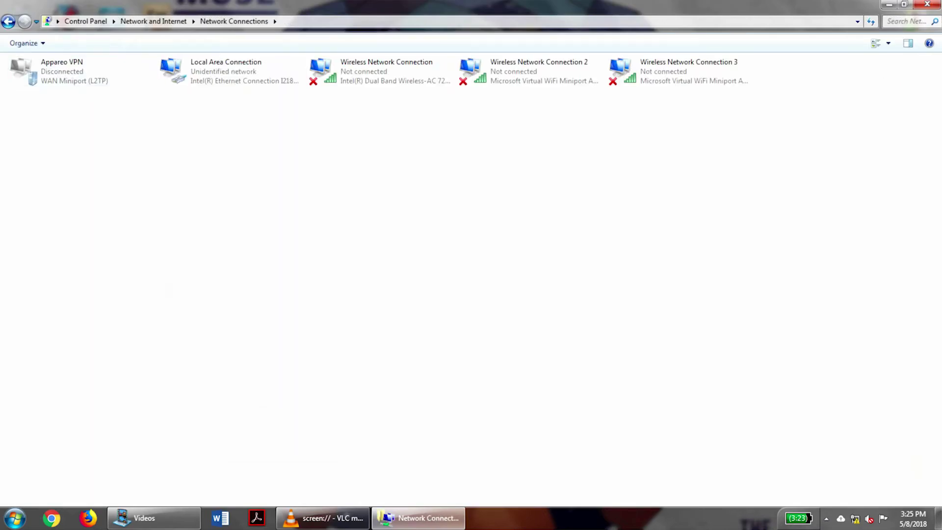
key(Right)
key(space)
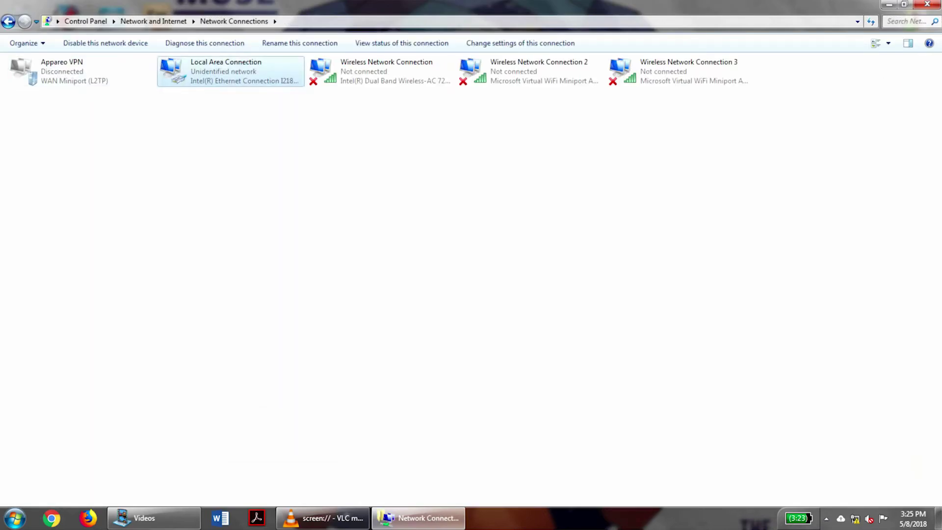
key(shift+F10)
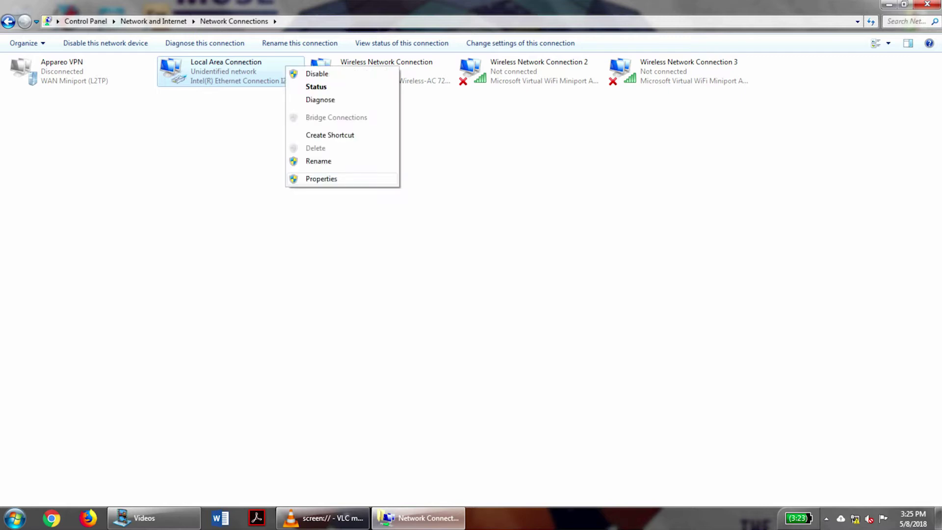
key(r)
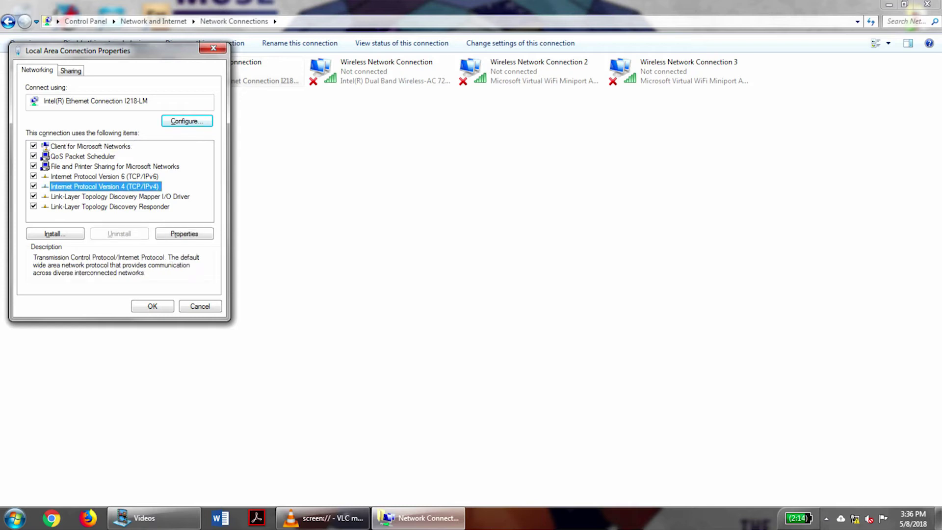
Give the adapter's IPv4 static IP 192.168.0.10, mask 255.255.255.0 and gateway 192.168.0.254.
key(alt+r)
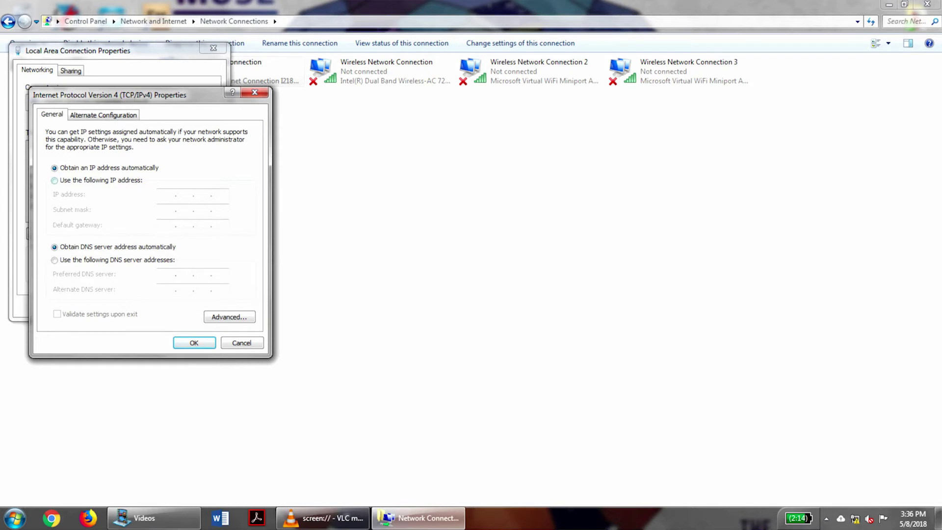
key(alt+s)
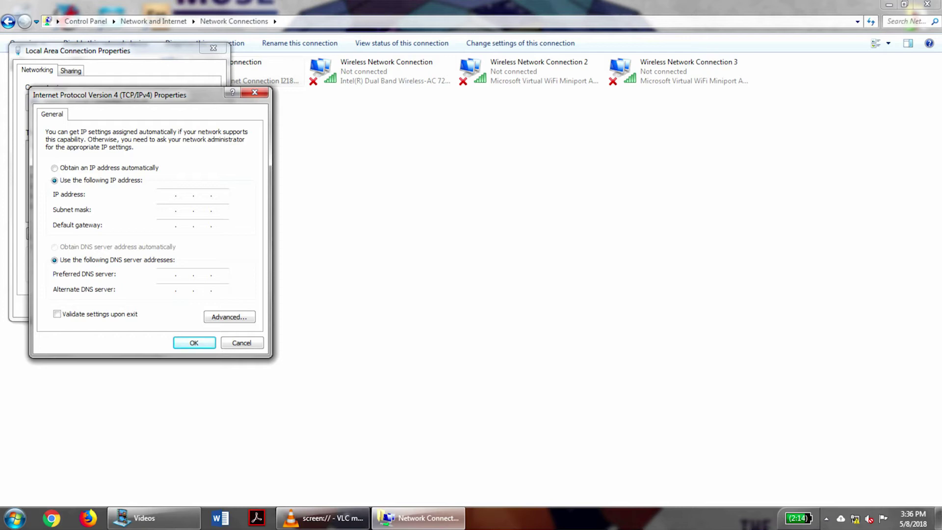
text(192 . )
text(1)
text(68 . )
text(0 . )
text(10)
key(Tab)
text(192 . 168 . )
text(0 . )
text(254/)
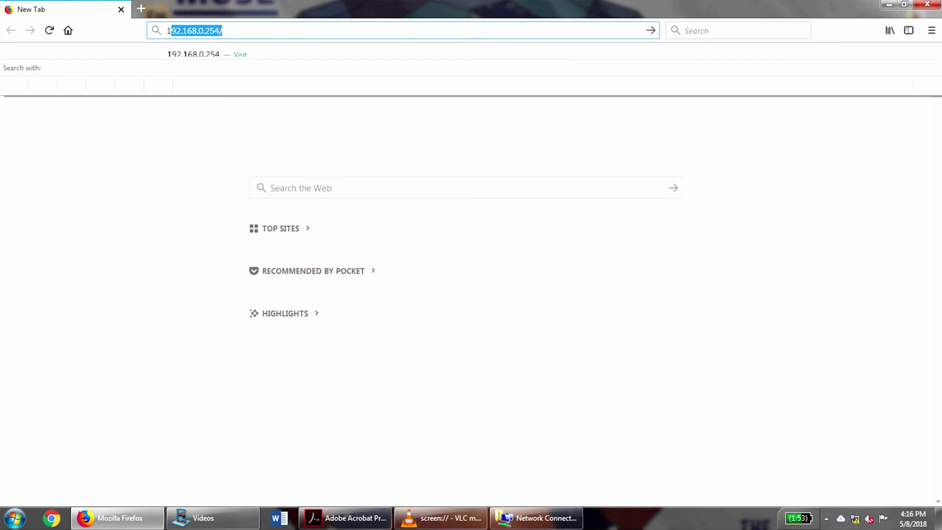
text(92)
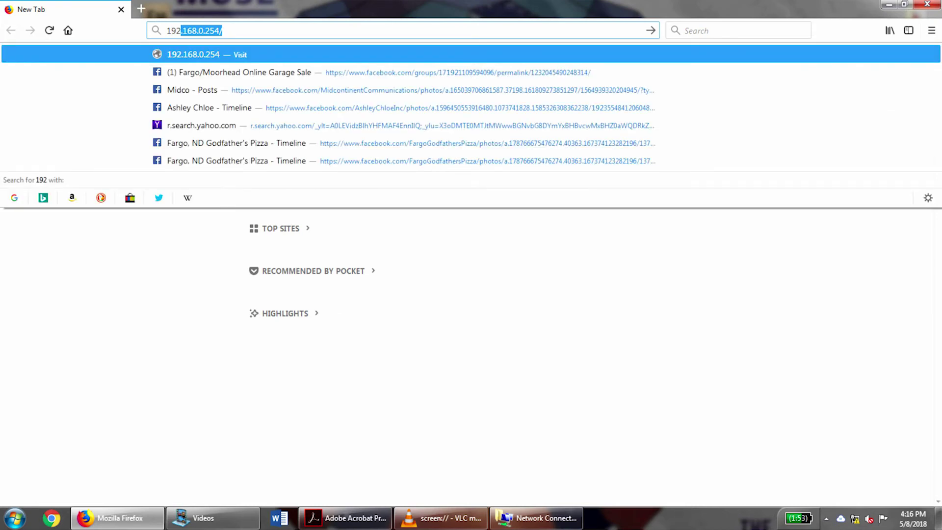
text(.168)
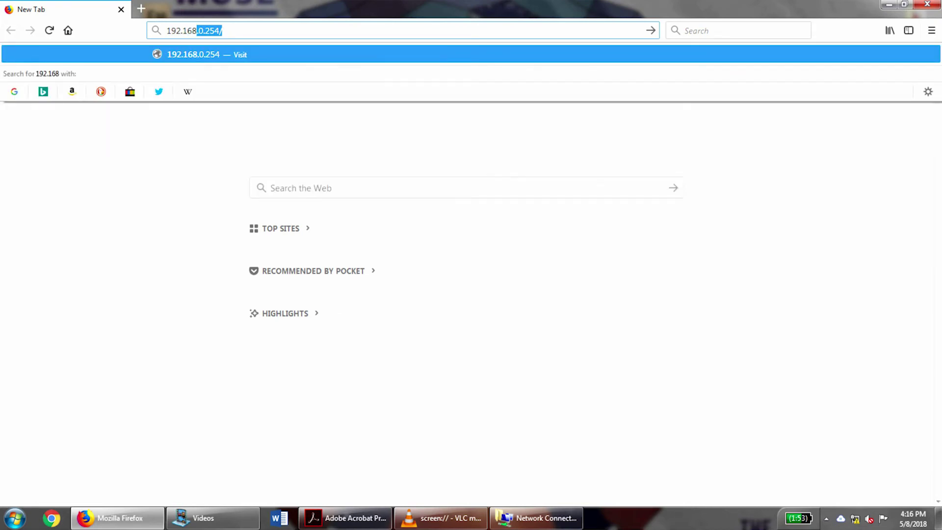
text(.)
text(0)
text(.25)
text(4)
Load 192.168.0.254 in Firefox to reach the CPE210 login page.
key(Return)
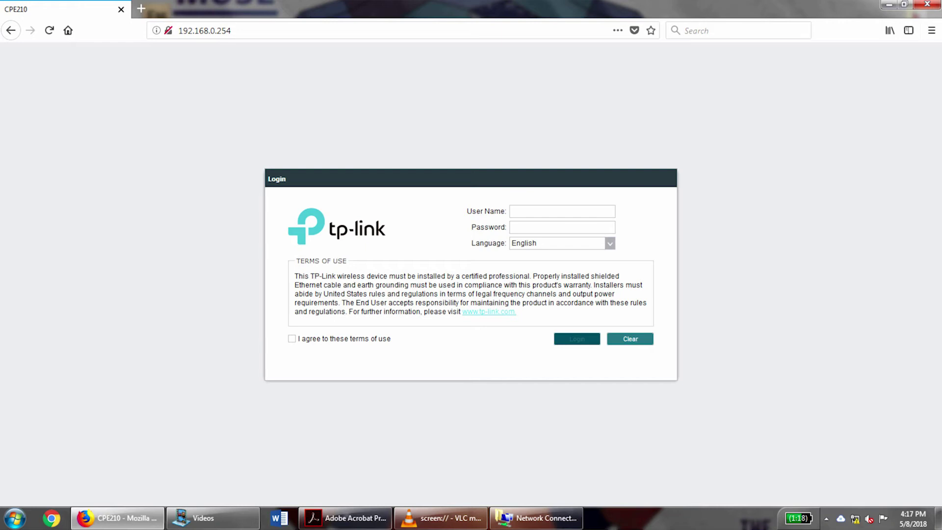
text(admi)
text(n)
Sign in as admin, agree to the terms of use, and submit a new admin password.
key(Tab)
click(291, 339)
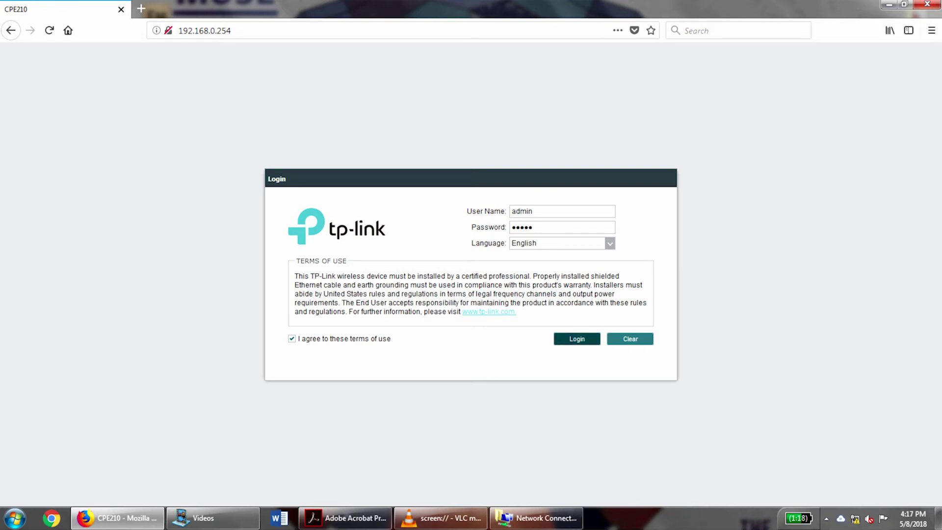
click(577, 338)
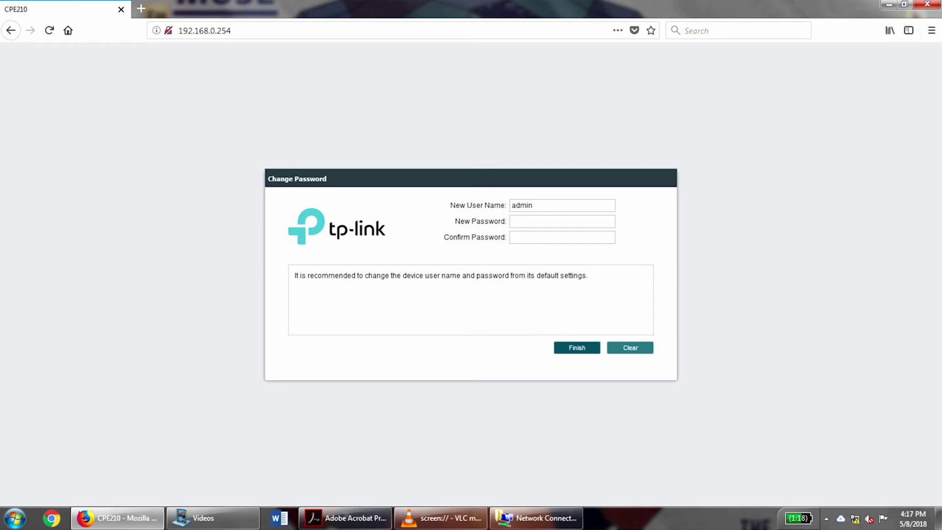
text(••)
text(••••)
text(••••••)
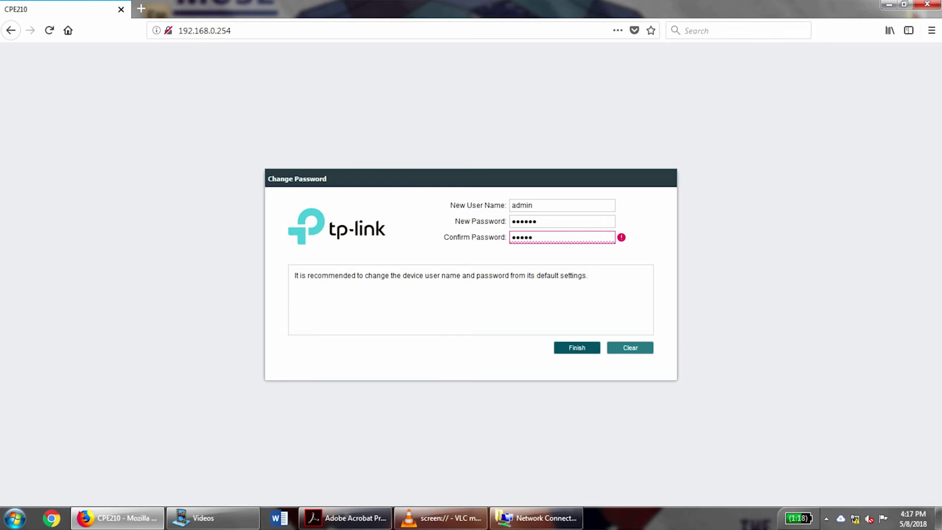
key(Return)
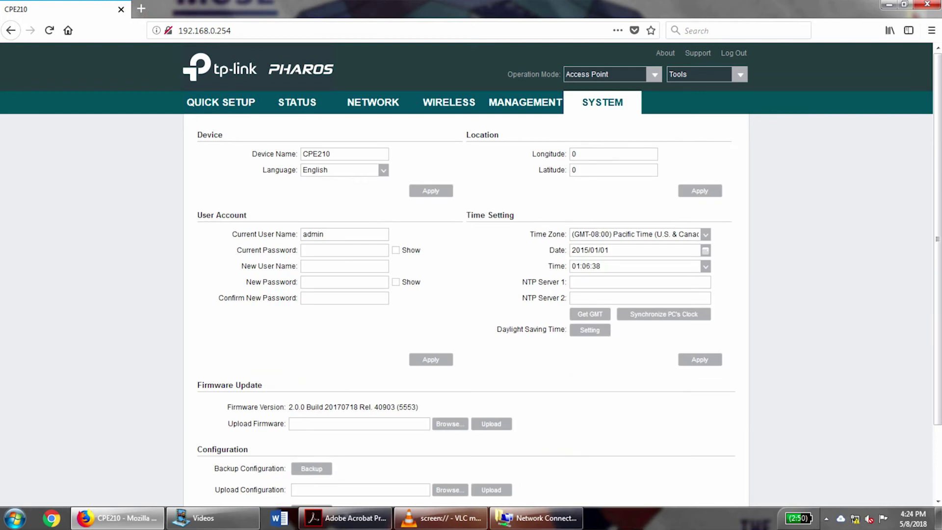
scroll(471, 295, down, 2)
scroll(471, 295, down, 1)
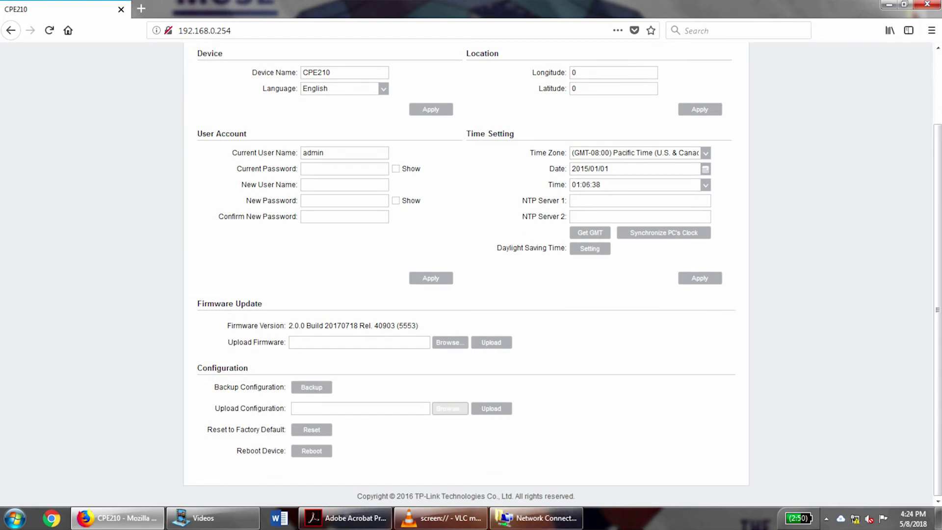
Upload the CPE210 .bin configuration file from Downloads and confirm the restore.
click(449, 408)
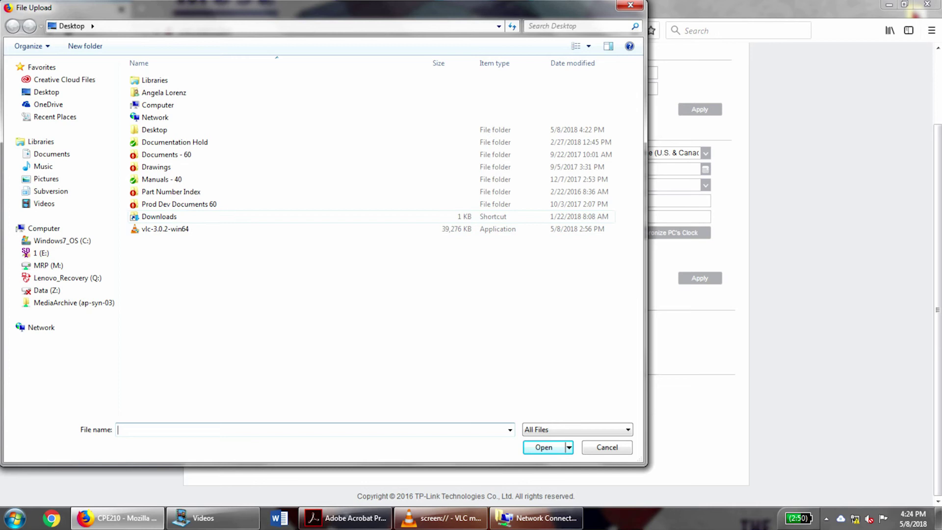
double_click(159, 217)
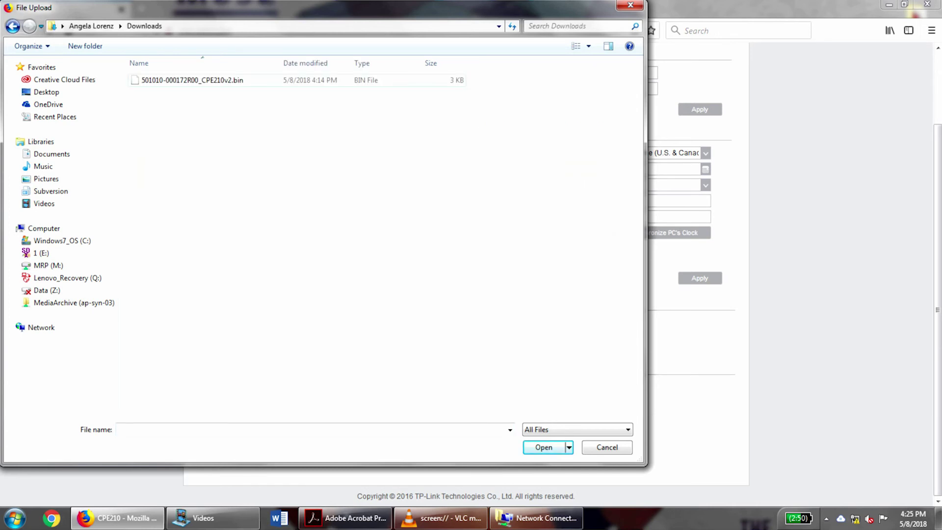
double_click(192, 80)
click(491, 408)
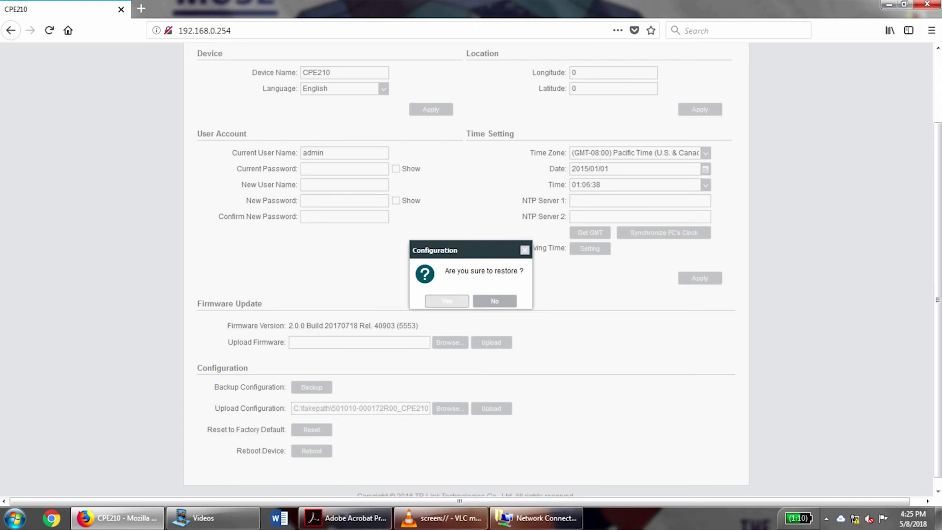
click(447, 300)
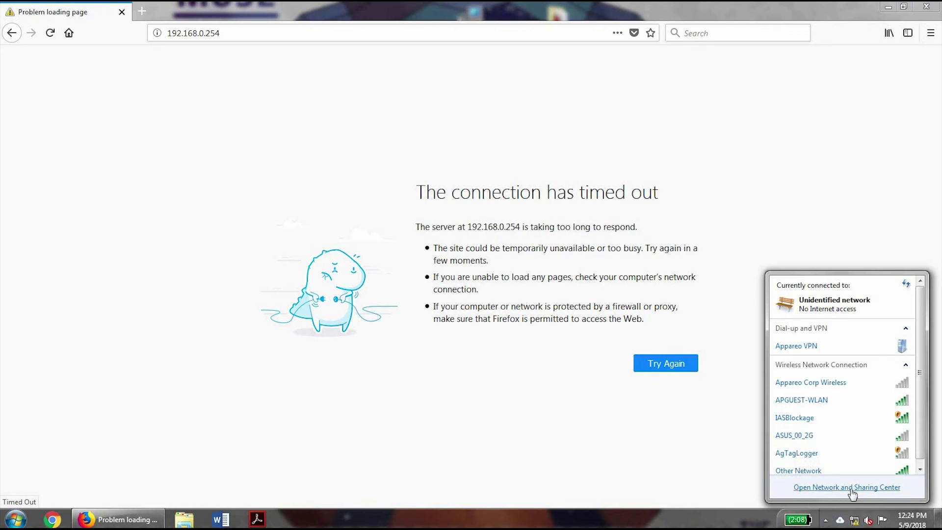
Open the Local Area Connection properties from Network and Sharing Center's adapter list.
click(813, 488)
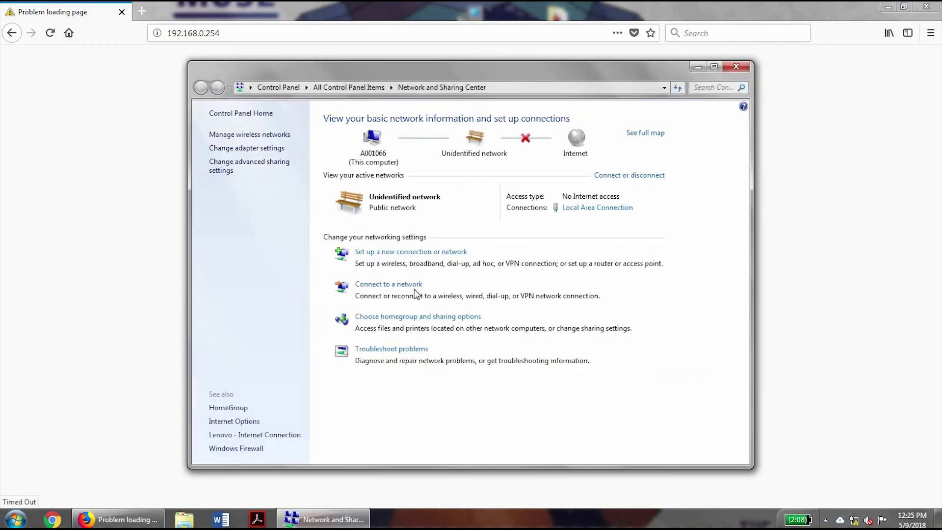
click(271, 149)
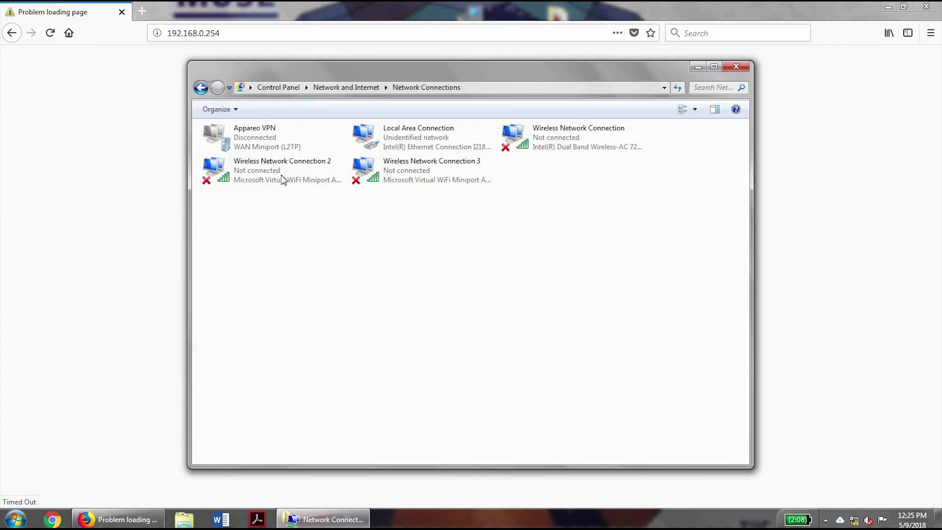
click(416, 128)
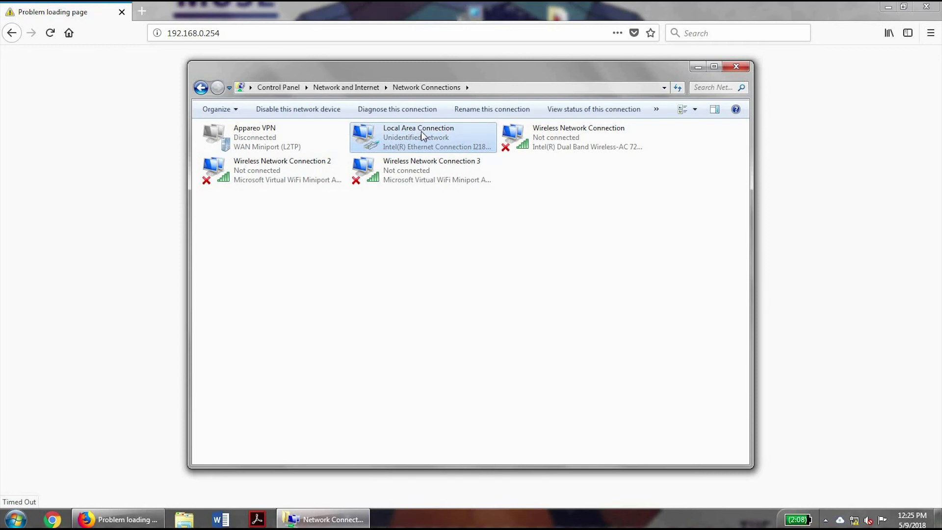
right_click(421, 131)
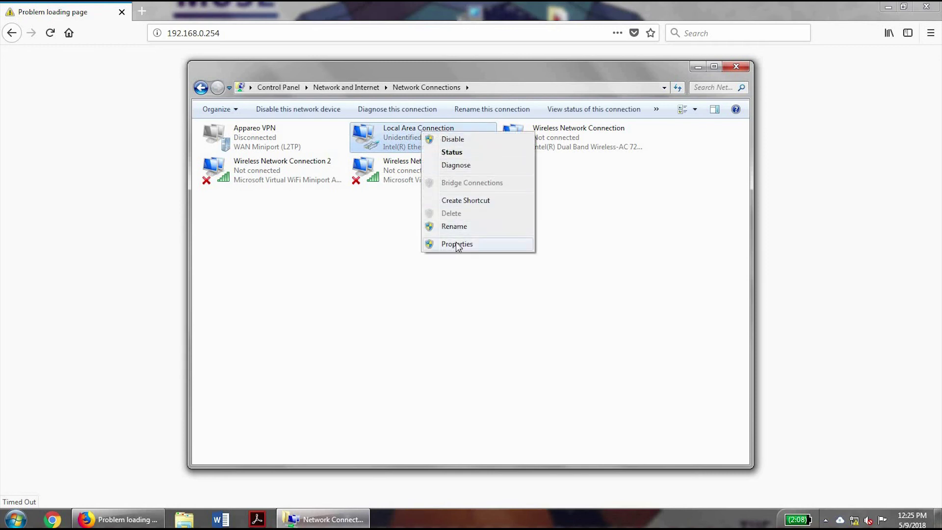
click(503, 243)
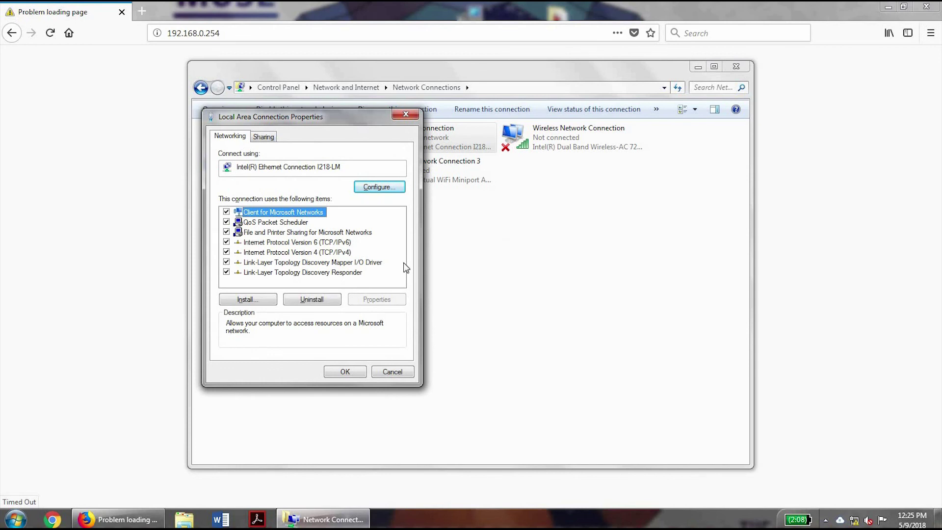
Set IPv4 to obtain an IP address automatically and OK both dialogs.
click(339, 252)
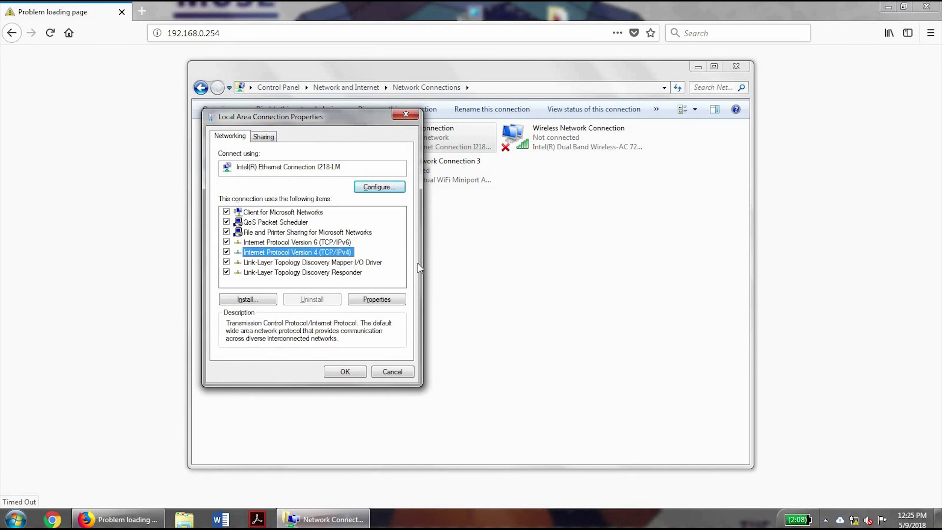
double_click(349, 252)
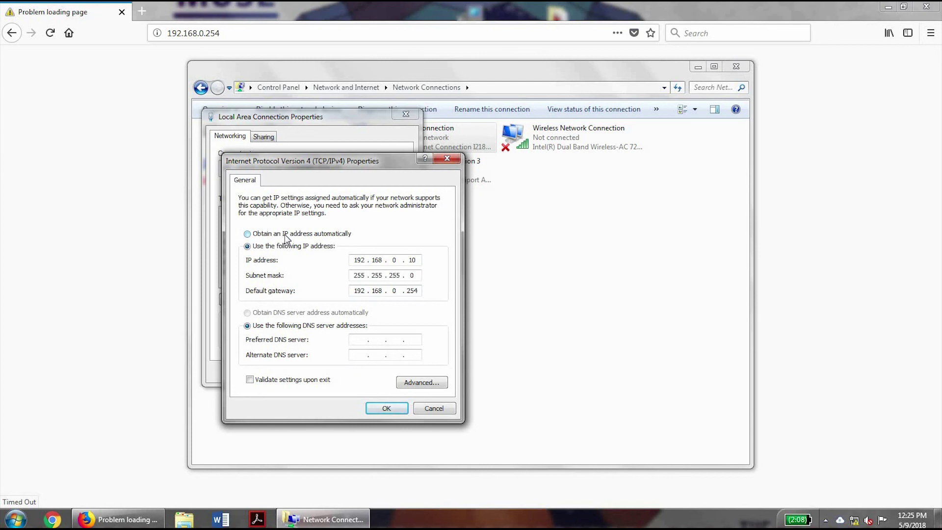
click(291, 236)
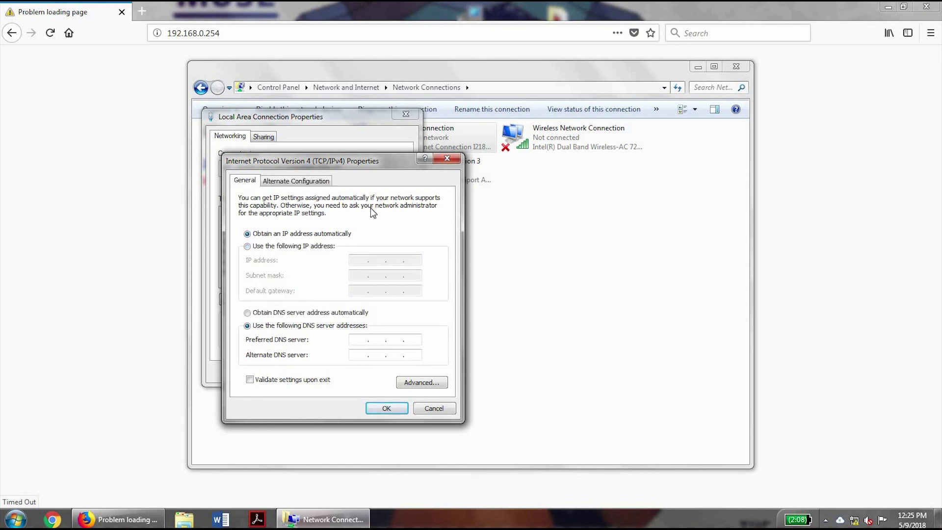
click(386, 409)
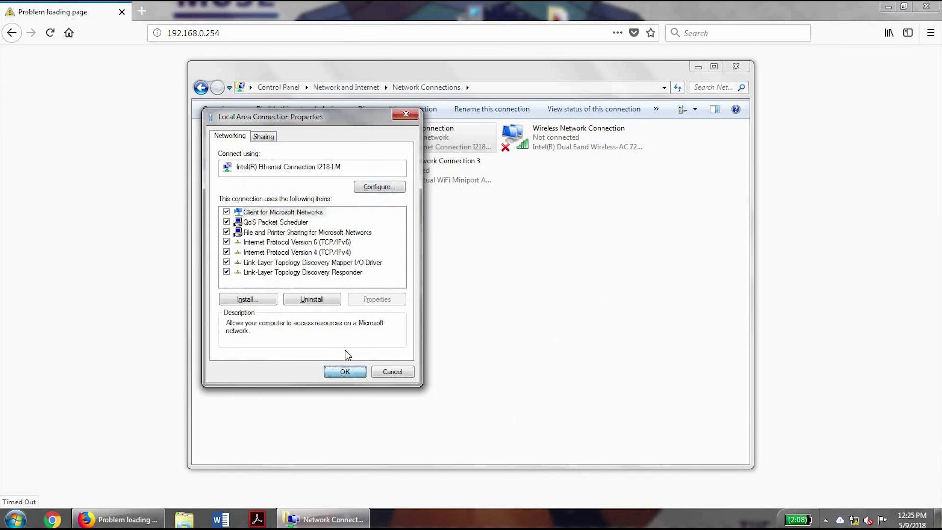
click(345, 372)
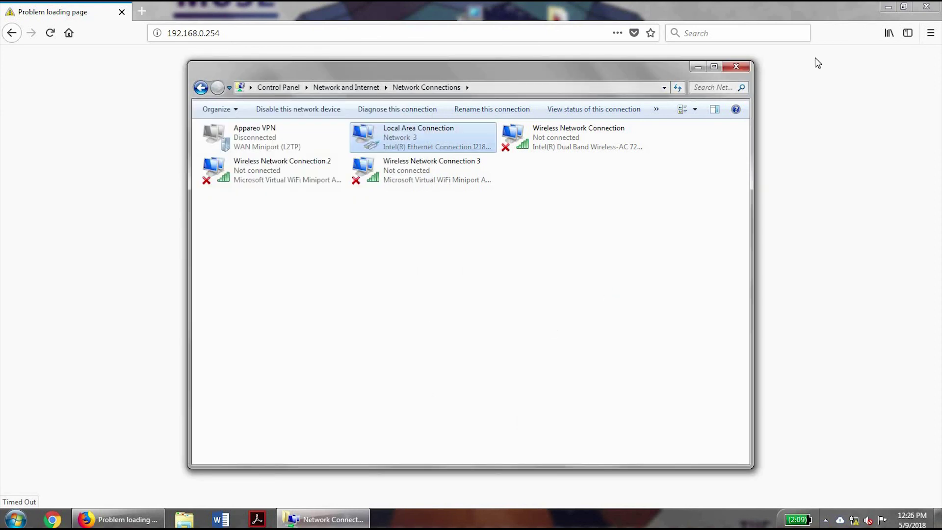